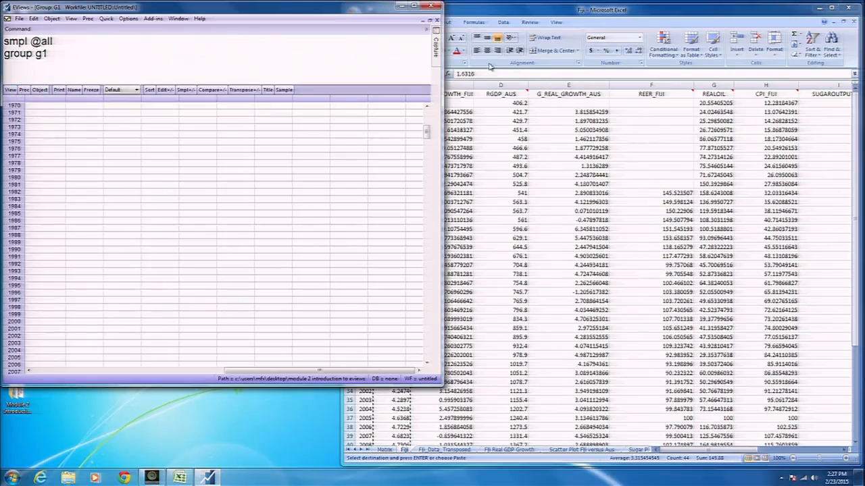
List rgdp_fiji and rgdp_aus as the members of group g1.
left_click(10, 90)
left_click(26, 99)
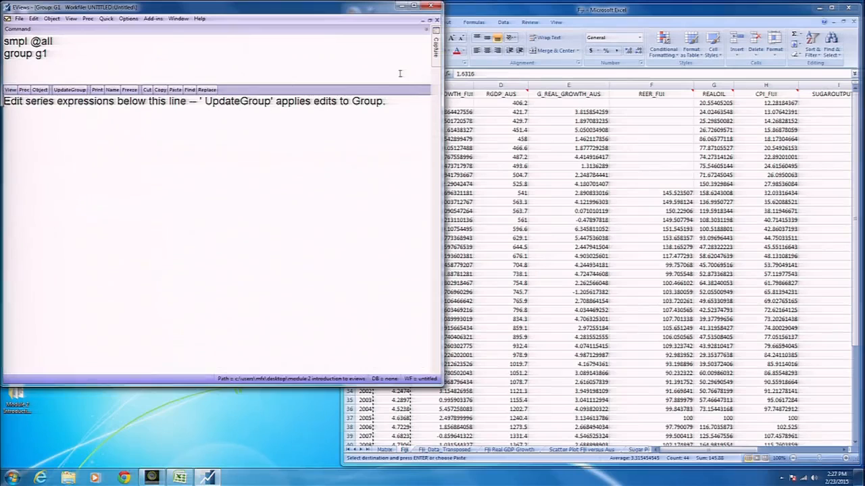
key("Down")
type("rgdp_fiji")
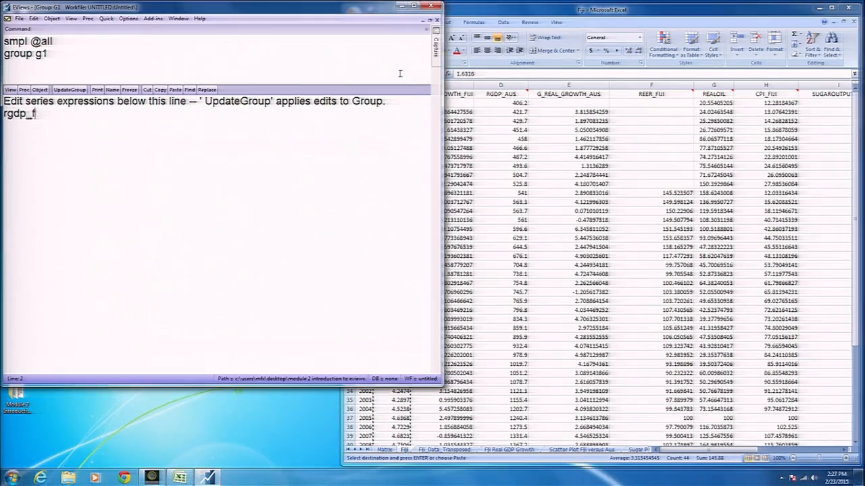
key("Return")
type("rgdp")
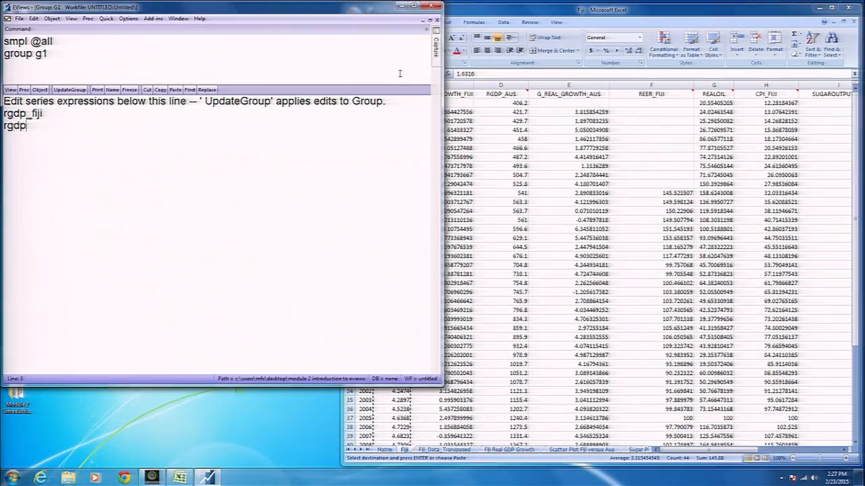
type("_aus")
Display group g1 as a spreadsheet, accept the update of its members, and return to the workfile.
left_click(11, 90)
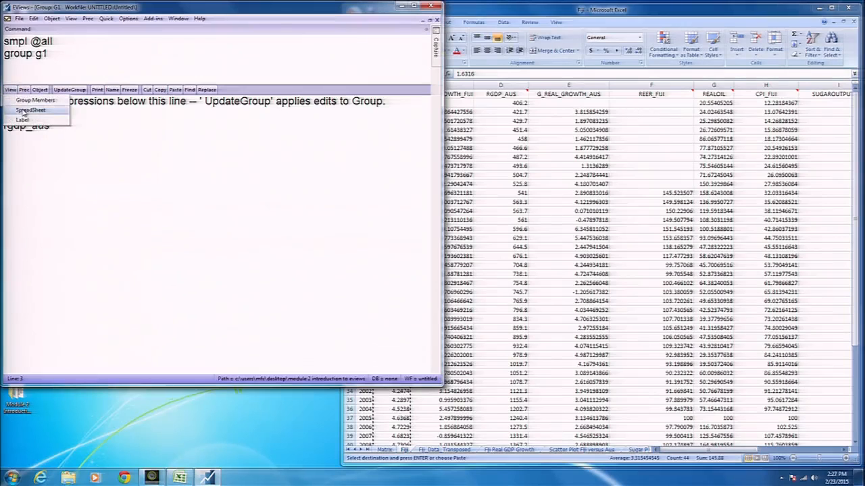
left_click(25, 111)
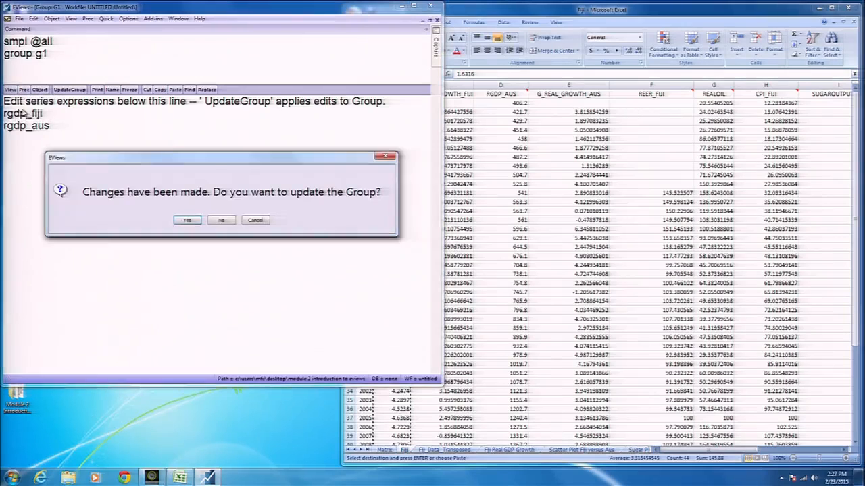
left_click(188, 221)
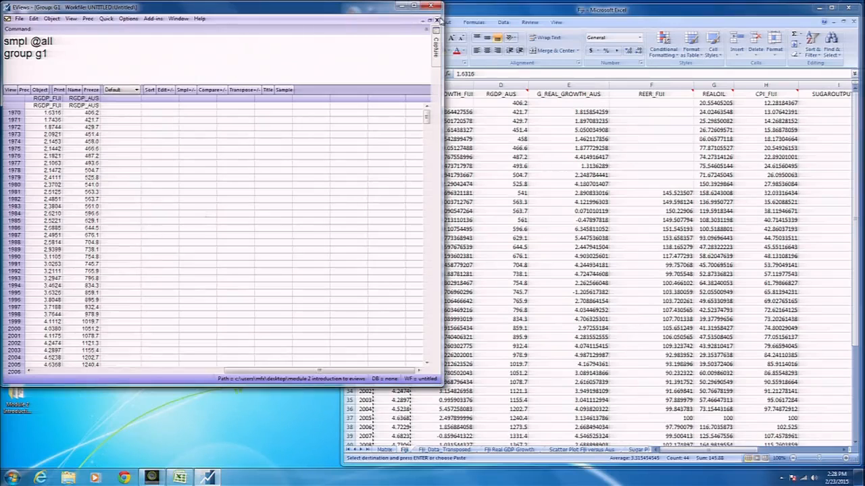
left_click(437, 20)
left_click(178, 212)
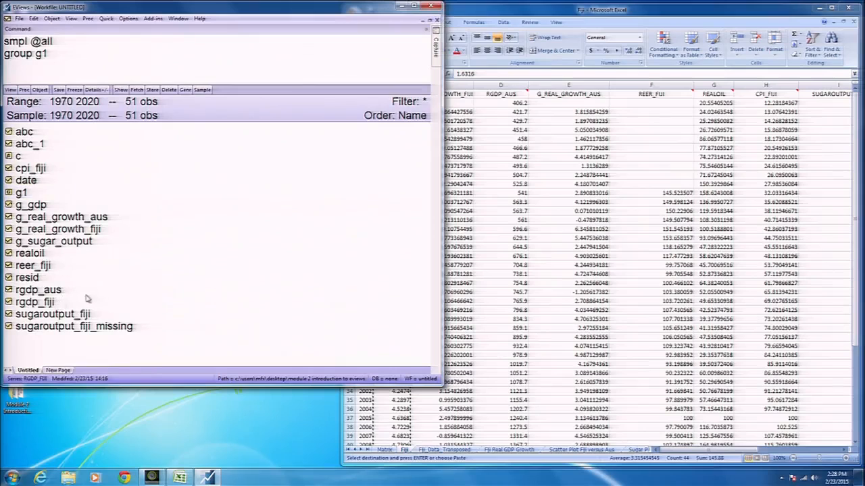
Open rgdp_fiji, rgdp_aus, reer_fiji and sugaroutput_fiji together as a new group, in that order.
left_click(49, 303)
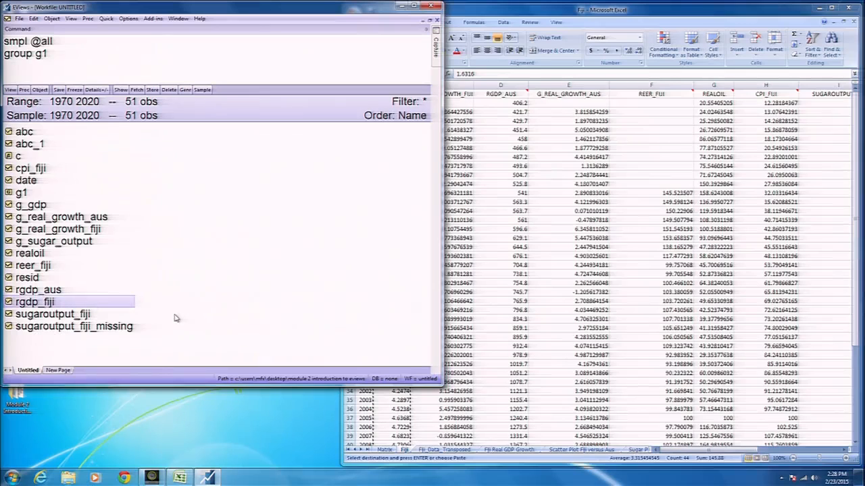
left_click(57, 290, "ctrl")
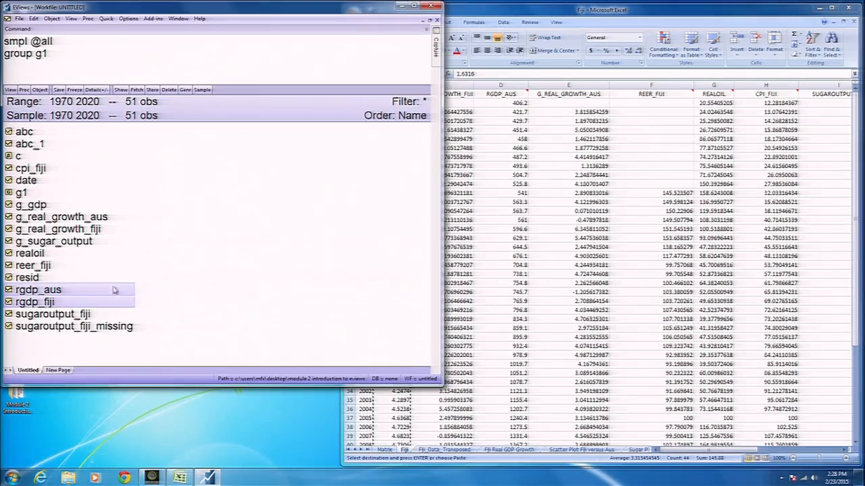
left_click(52, 268, "ctrl")
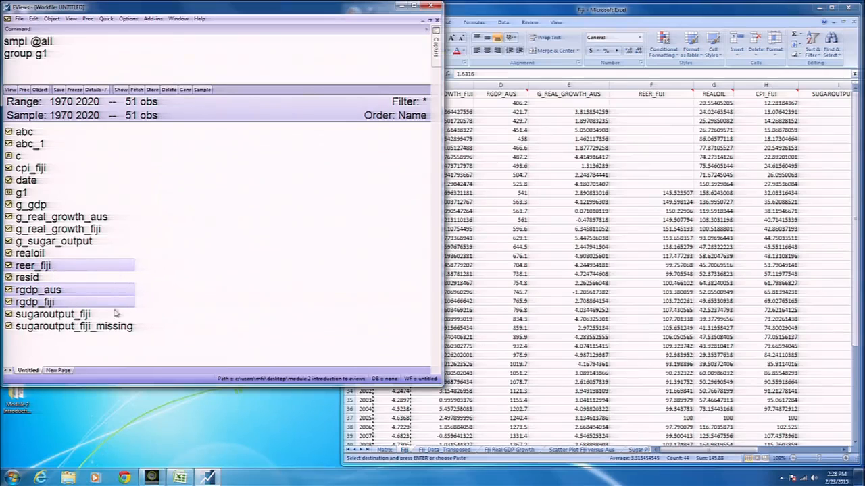
left_click(81, 316, "ctrl")
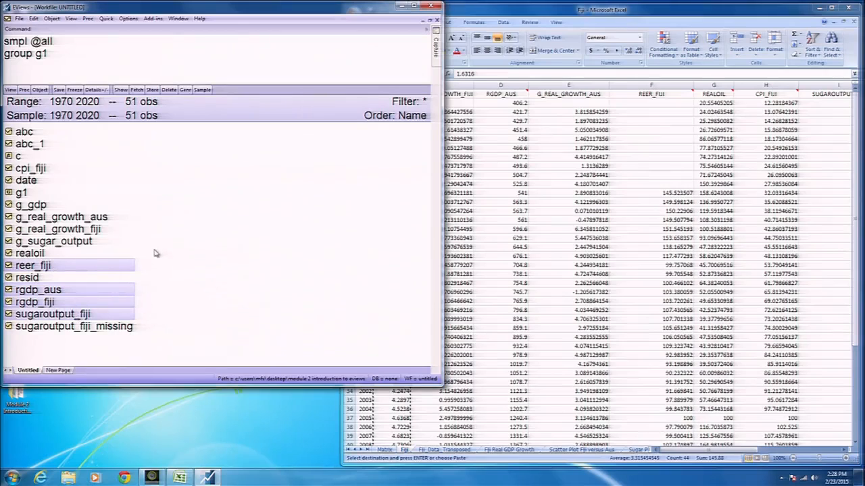
right_click(104, 300)
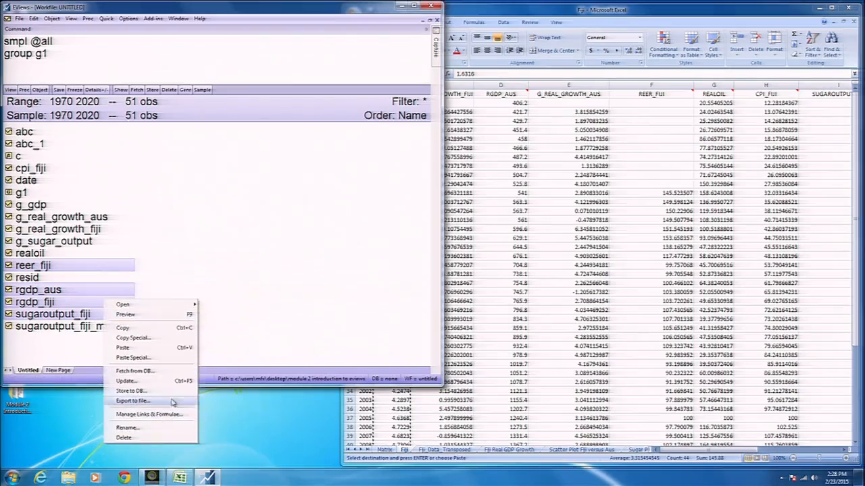
mouse_move(177, 306)
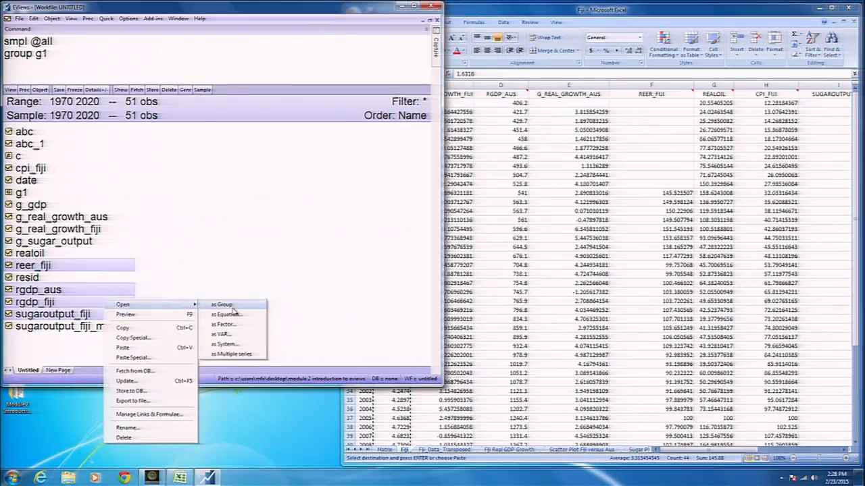
left_click(222, 305)
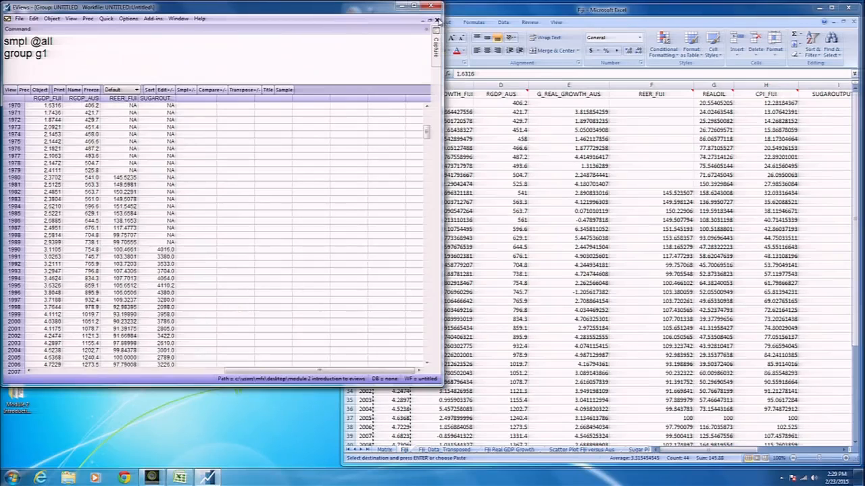
Close the untitled group, keeping it in the workfile under the name g2.
left_click(437, 20)
left_click_drag(230, 168, 284, 188)
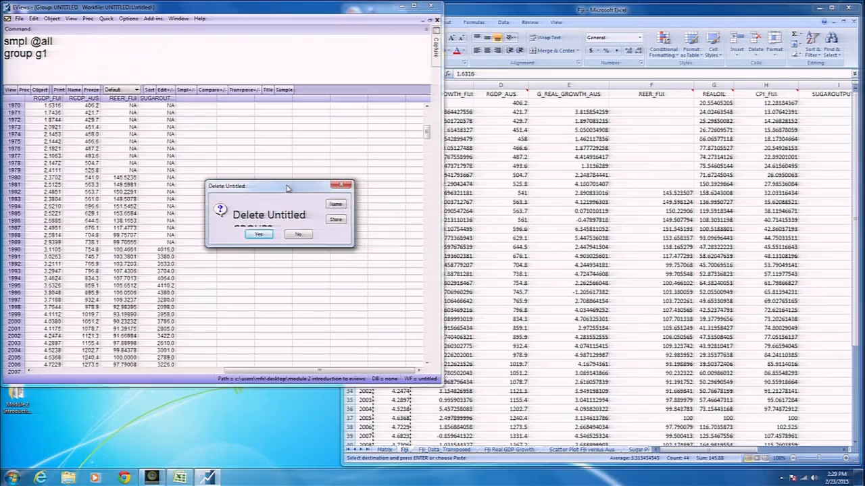
left_click(335, 205)
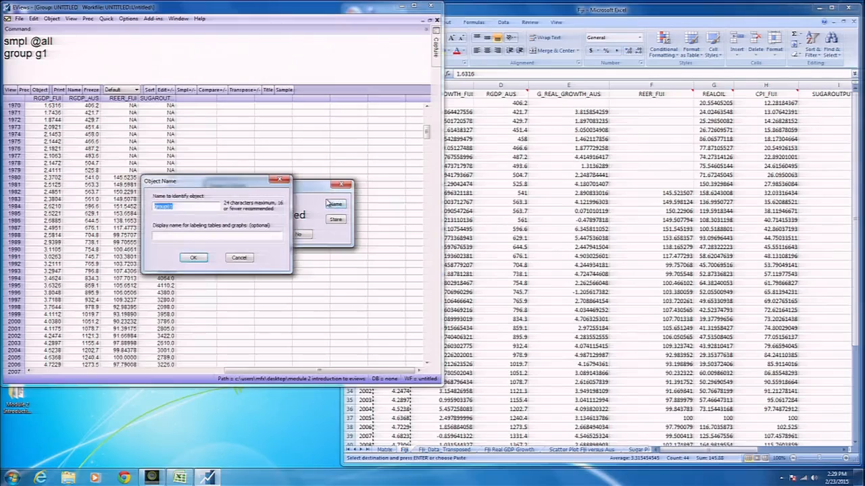
type("g2")
key("Return")
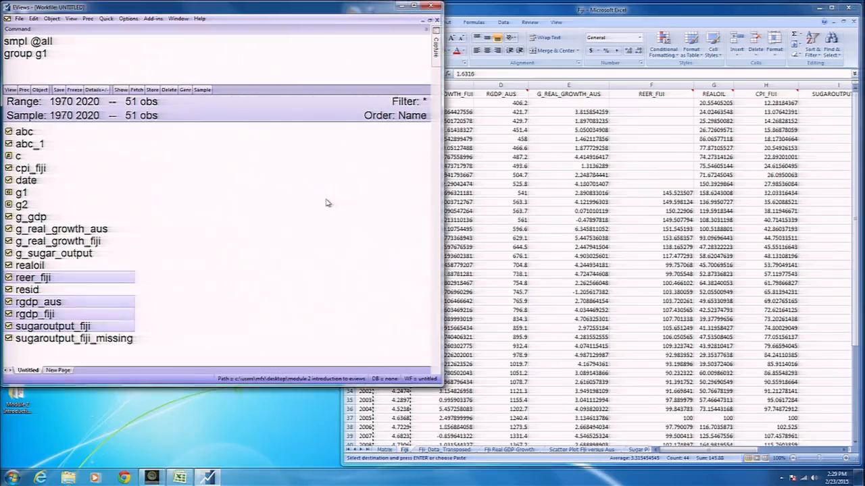
left_click(201, 190)
Open group g2 from the workfile to view its series as a spreadsheet.
double_click(34, 206)
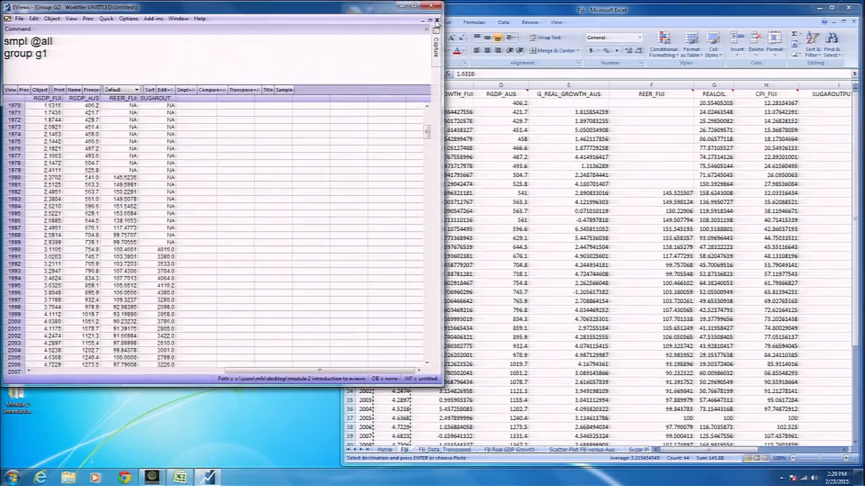
left_click(437, 20)
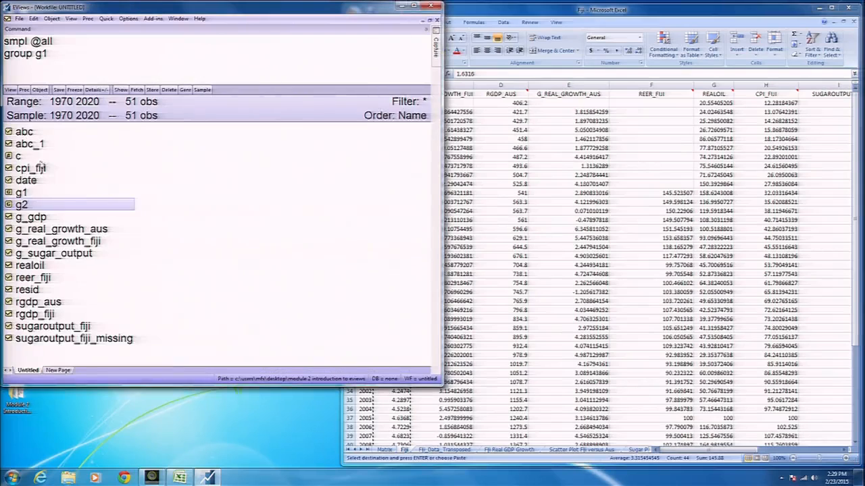
double_click(41, 204)
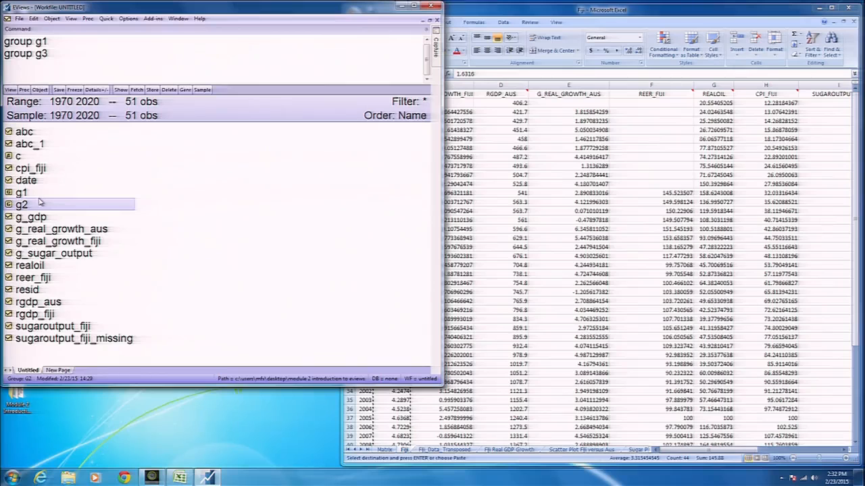
double_click(38, 204)
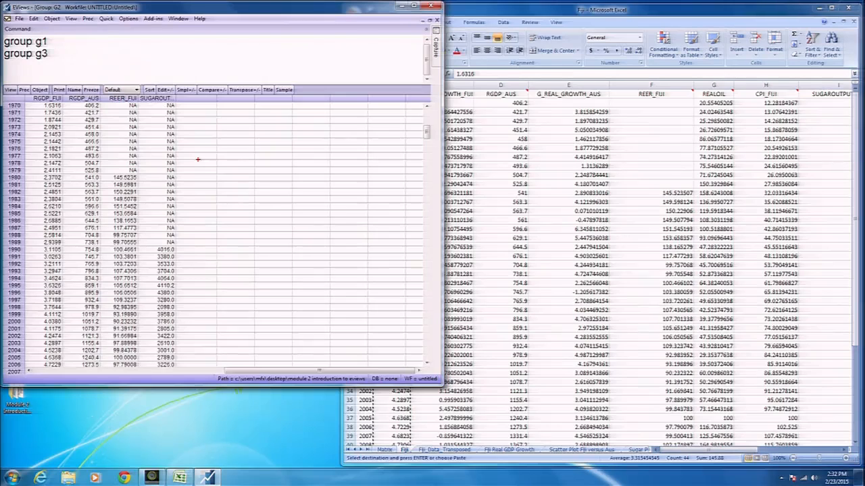
mouse_move(70, 63)
left_mouse_down()
mouse_move(19, 72)
mouse_move(33, 119)
mouse_move(323, 111)
mouse_move(163, 59)
mouse_move(57, 63)
left_mouse_up()
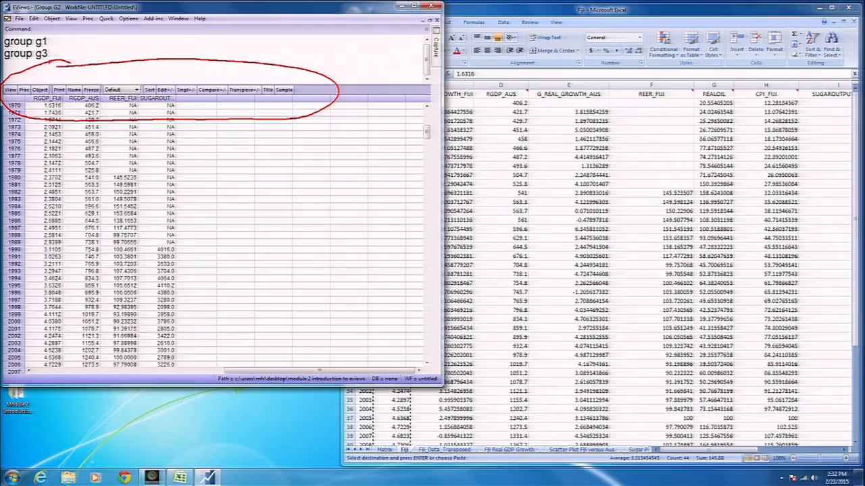
key("Escape")
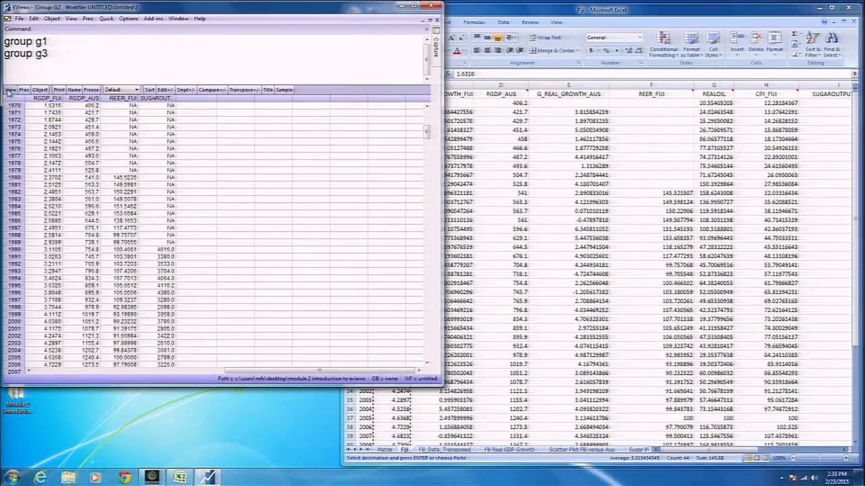
Display descriptive statistics for group g2 using the common sample.
left_click(9, 90)
mouse_move(48, 146)
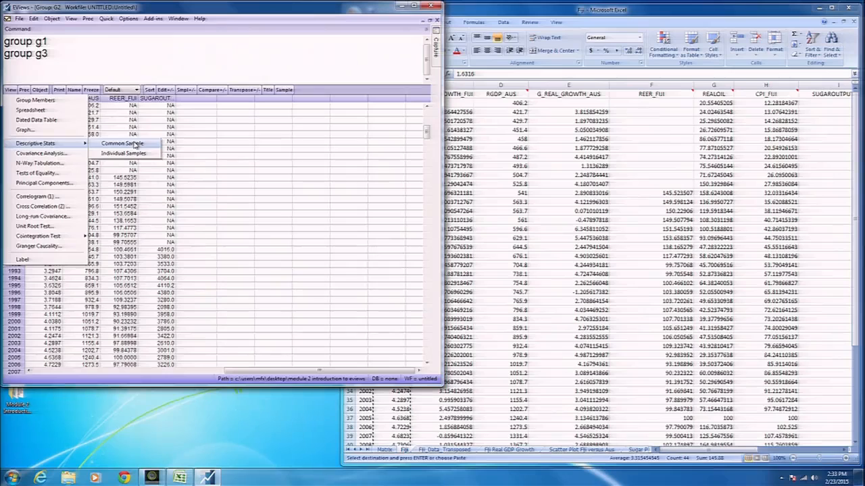
left_click(135, 144)
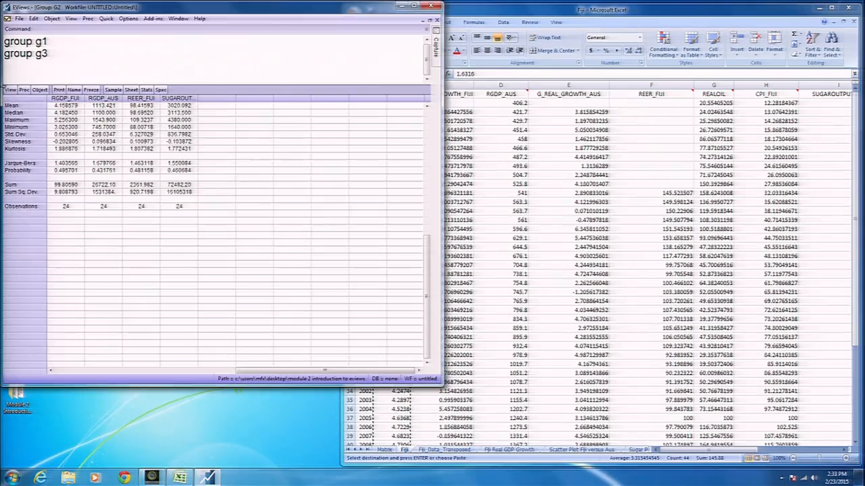
Display descriptive statistics for group g2 using individual samples.
left_click(10, 90)
mouse_move(34, 144)
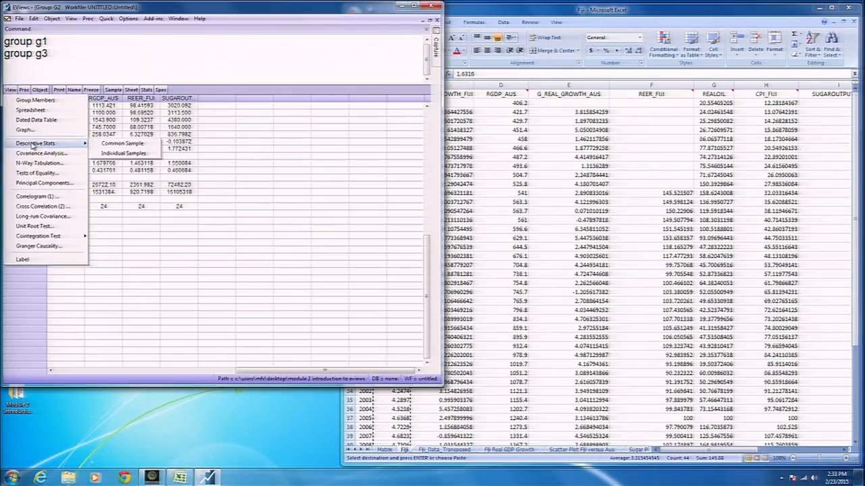
left_click(115, 153)
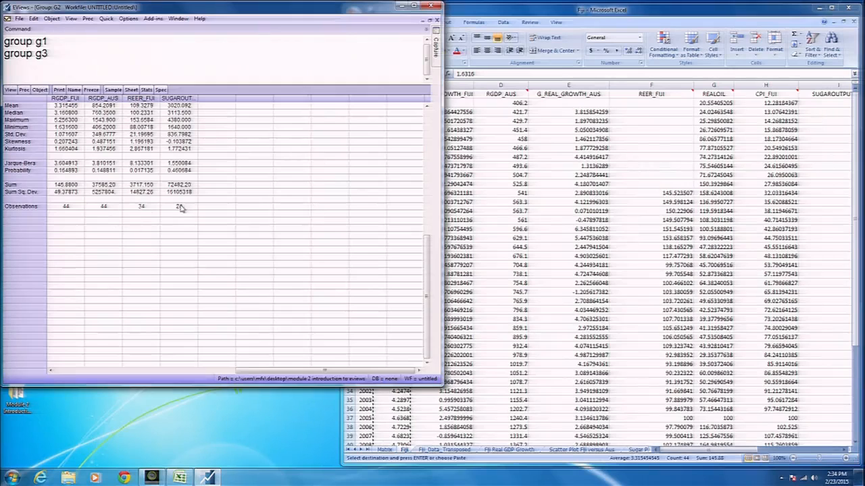
Display the cross correlogram of RGDP_FIJI and RGDP_AUS, accepting the default number of lags.
left_click(24, 90)
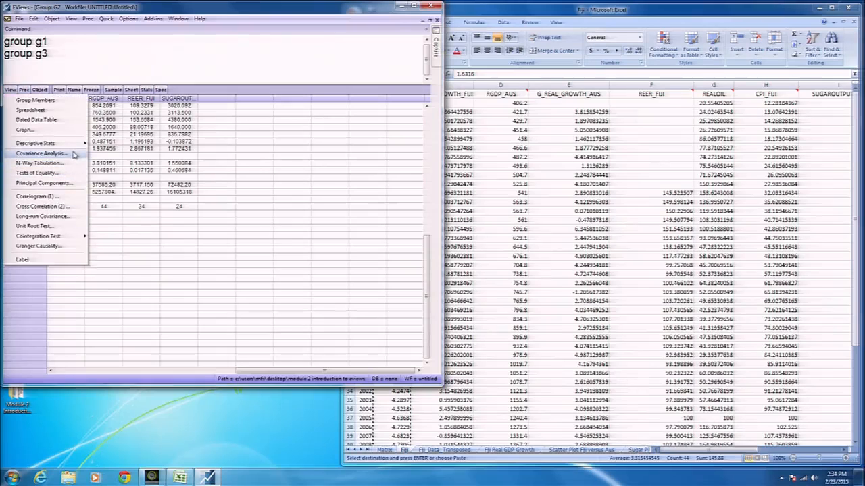
mouse_move(83, 144)
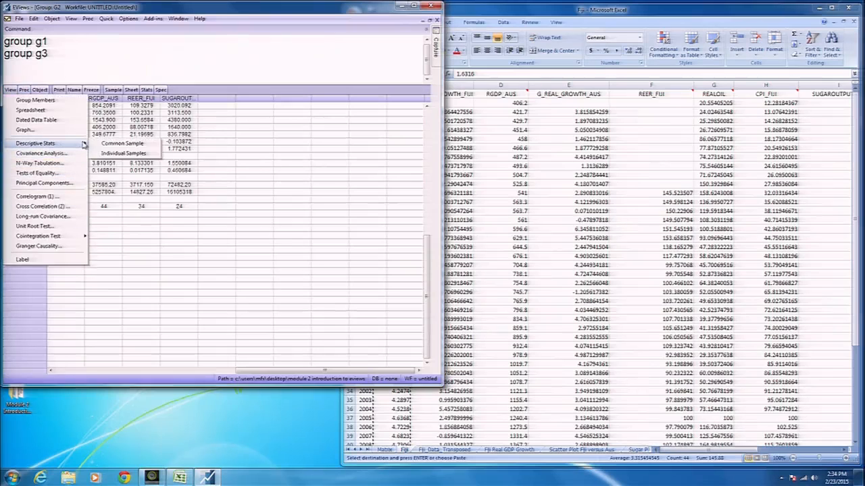
left_click(71, 207)
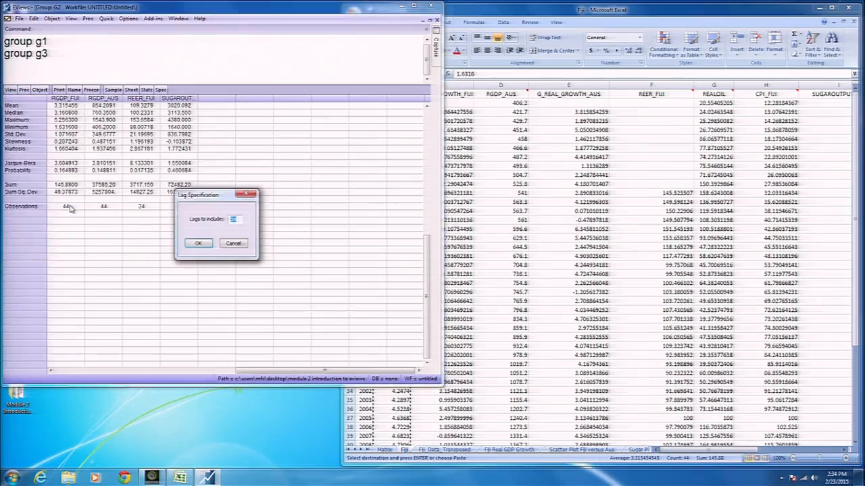
left_click(198, 243)
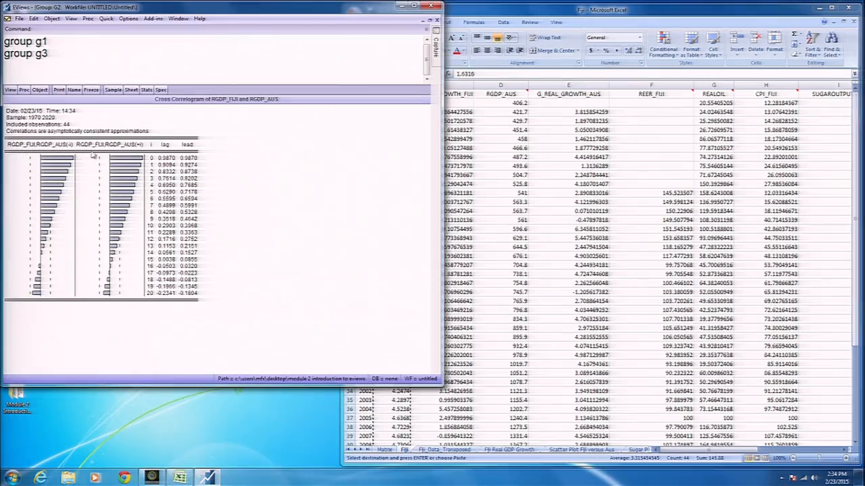
left_click(11, 90)
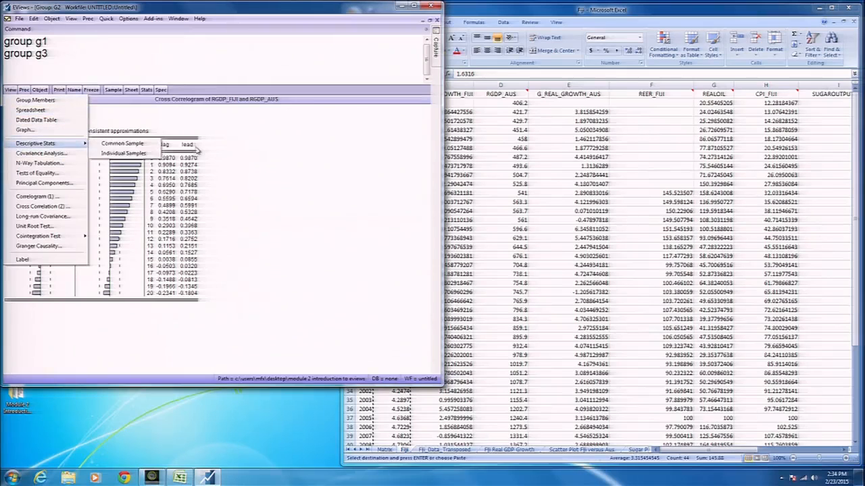
left_click(251, 147)
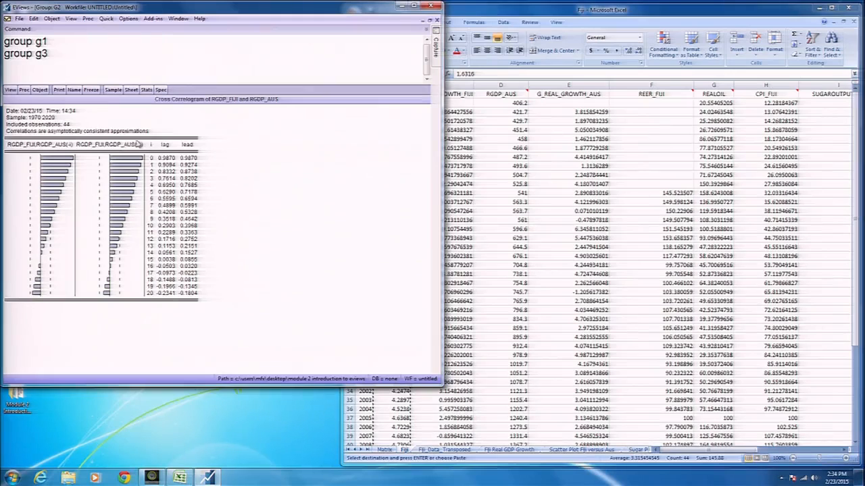
Plot group g2 as Line & Symbol graphs with multiple series set to Multiple graphs, and maximize the program window.
left_click(14, 94)
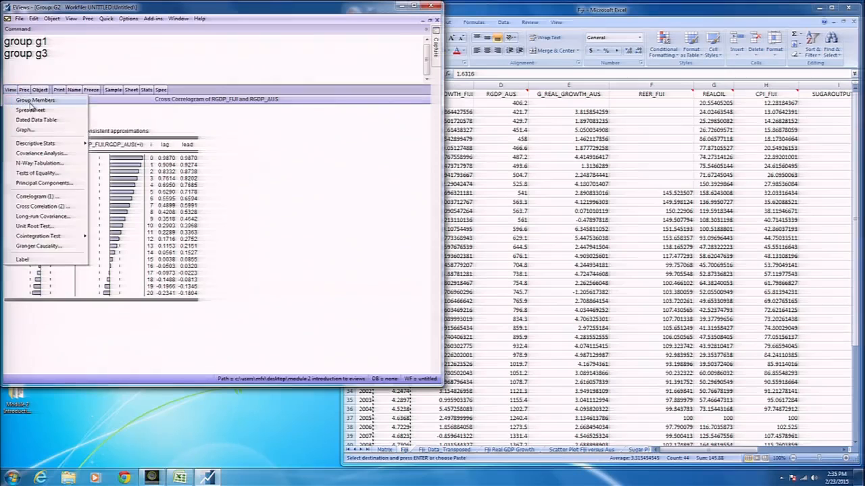
left_click(42, 133)
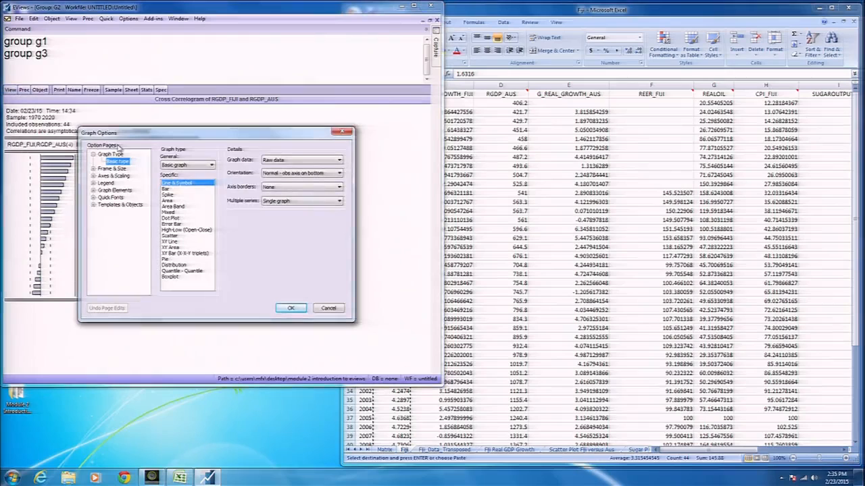
left_click(308, 202)
left_click(306, 221)
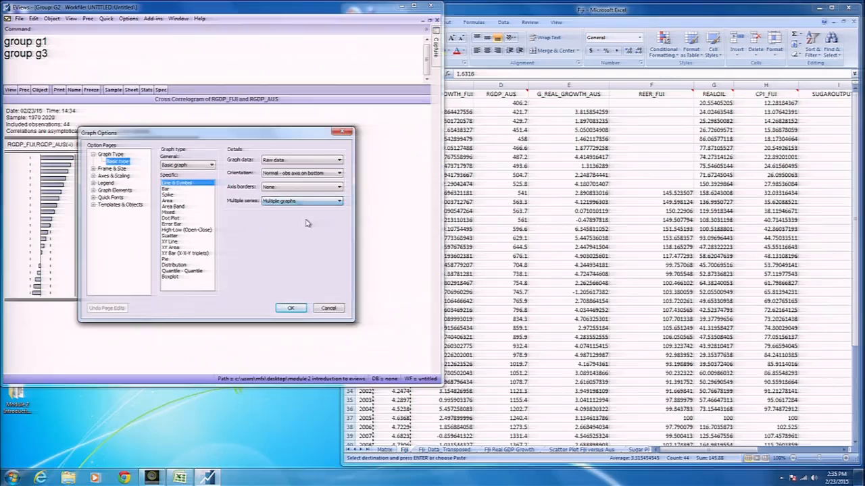
left_click(301, 310)
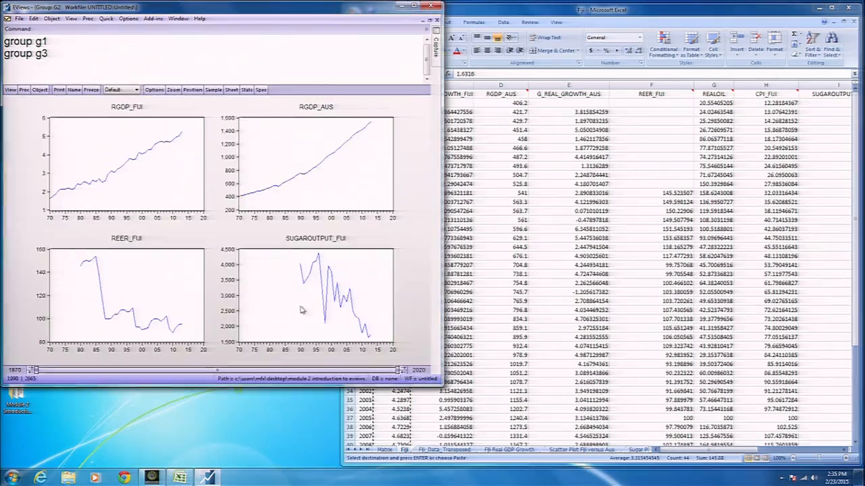
left_click(415, 6)
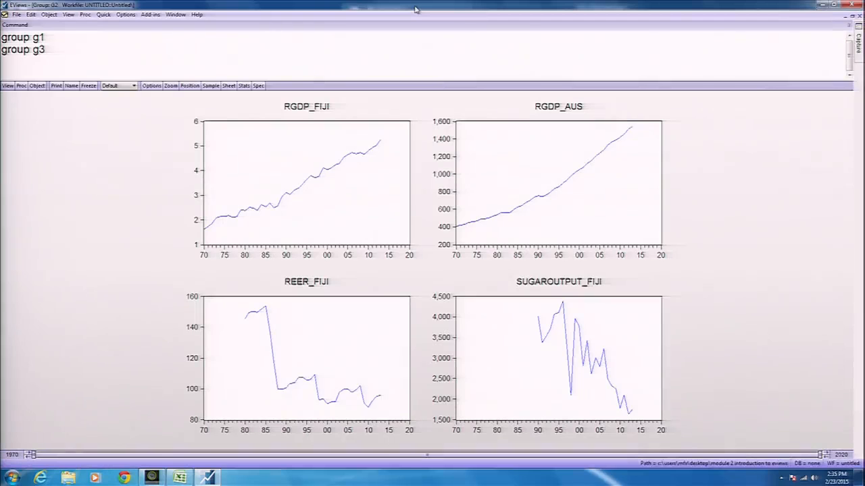